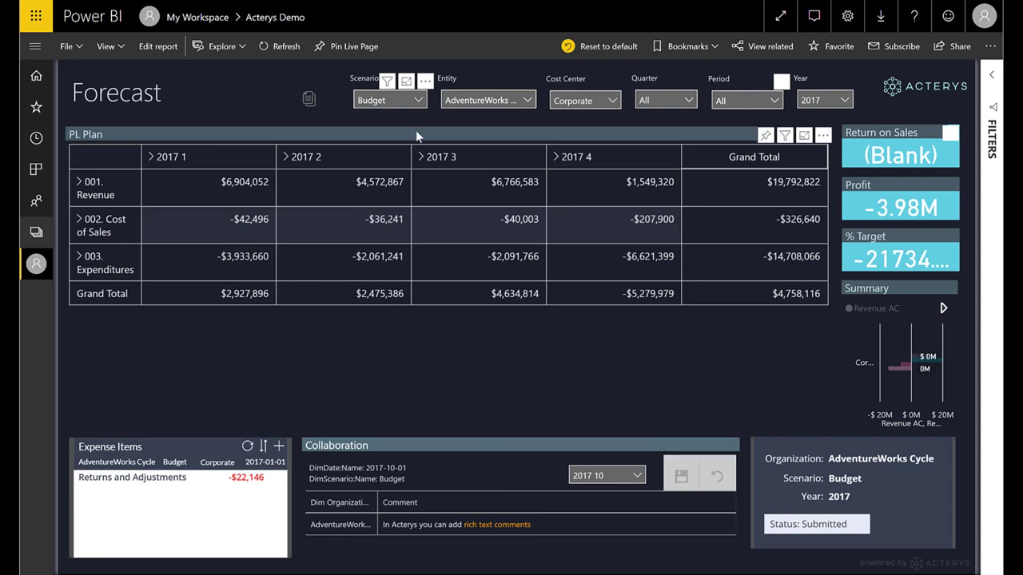
# Step: Switch the Scenario slicer from Budget to Forecast and start editing the 2017 1 Cost of Sales cell
pyautogui.click(417, 100)
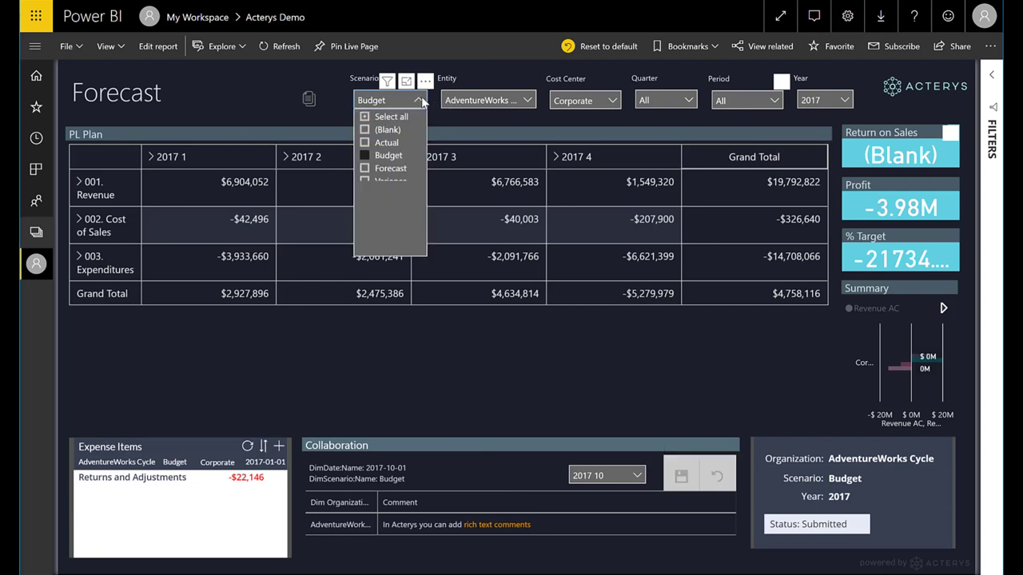
pyautogui.click(395, 171)
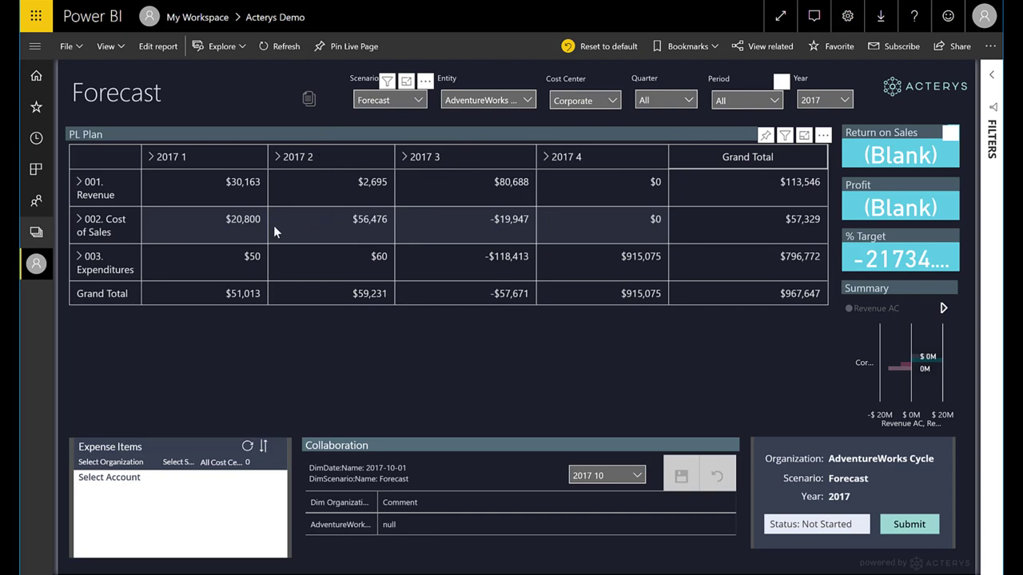
pyautogui.click(242, 222)
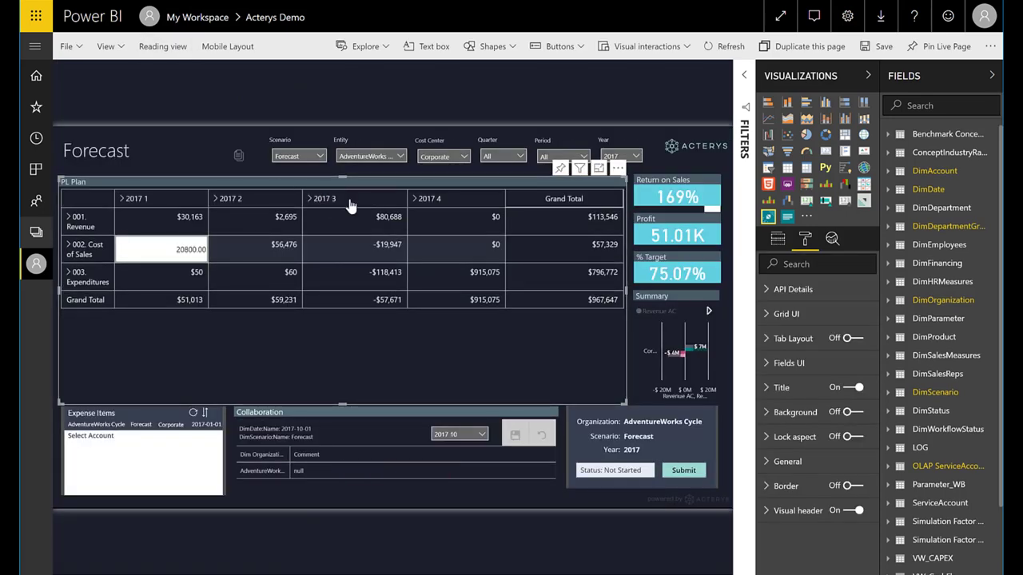
# Step: Check the matrix fields and formatting, hide the side panes, and expand Cost of Sales into its accounts
pyautogui.click(779, 243)
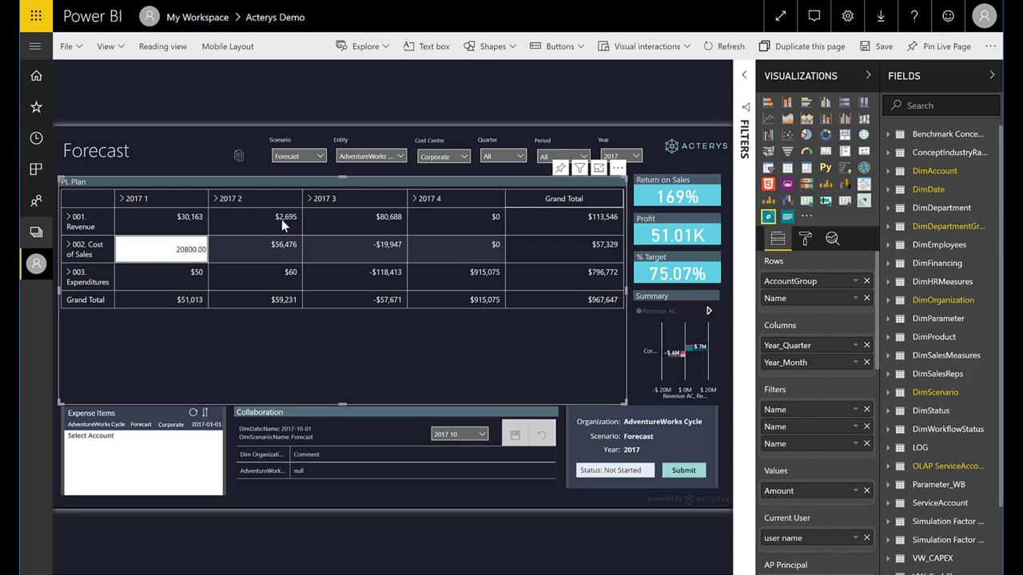
pyautogui.click(807, 240)
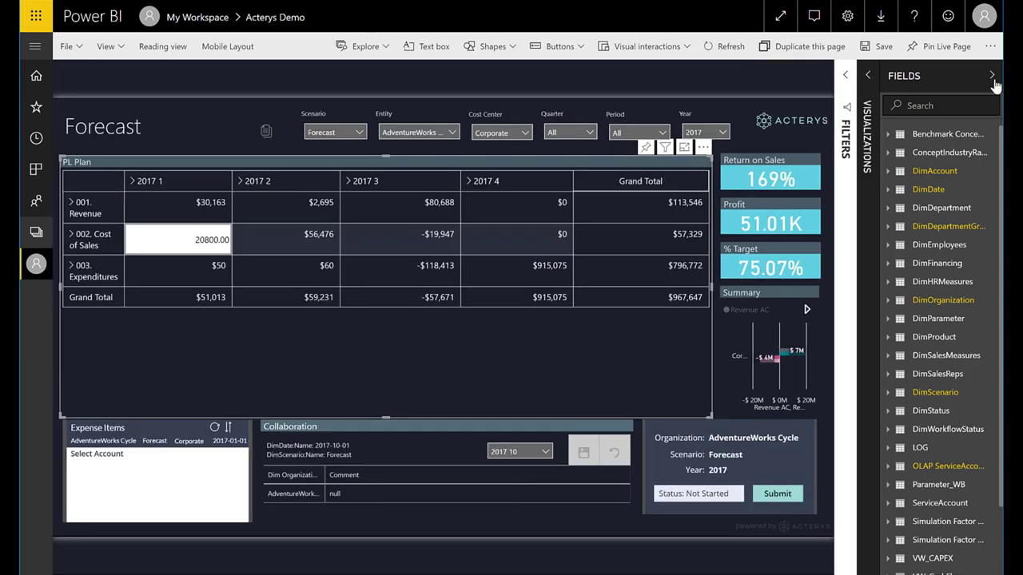
pyautogui.click(991, 75)
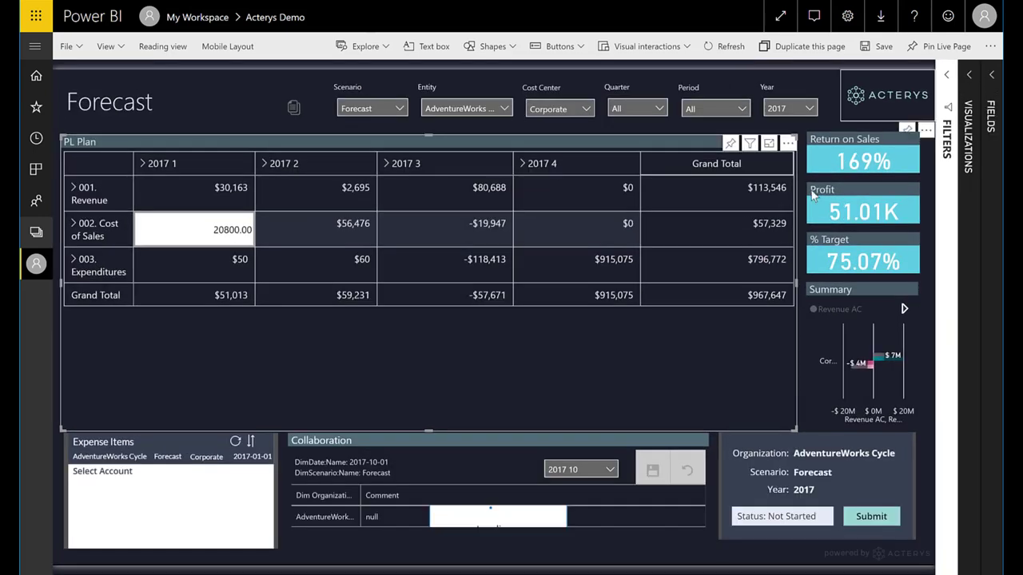
pyautogui.click(75, 223)
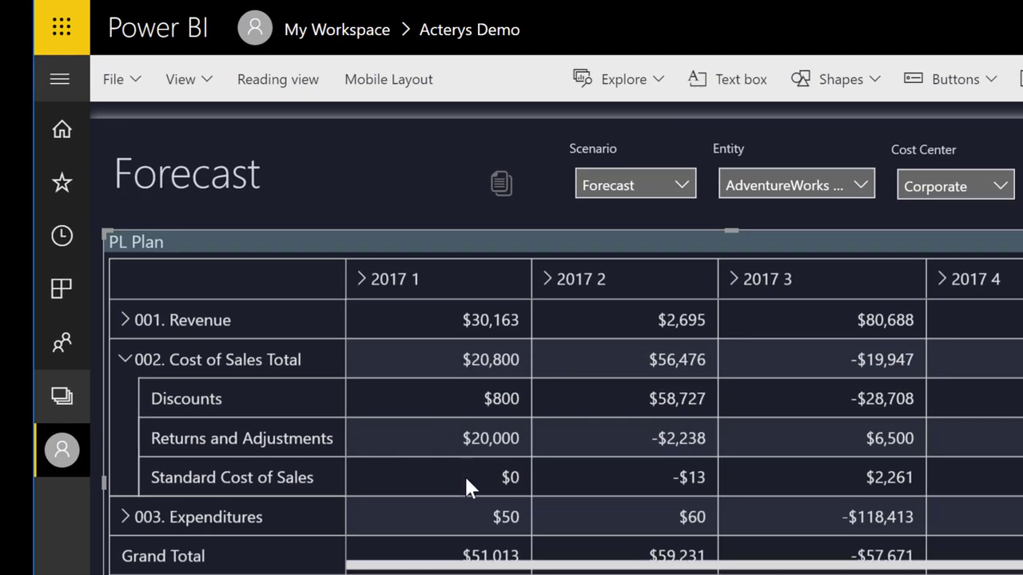
# Step: Set 2017 1 Returns and Adjustments to 40000, then collapse the Cost of Sales row
pyautogui.click(508, 450)
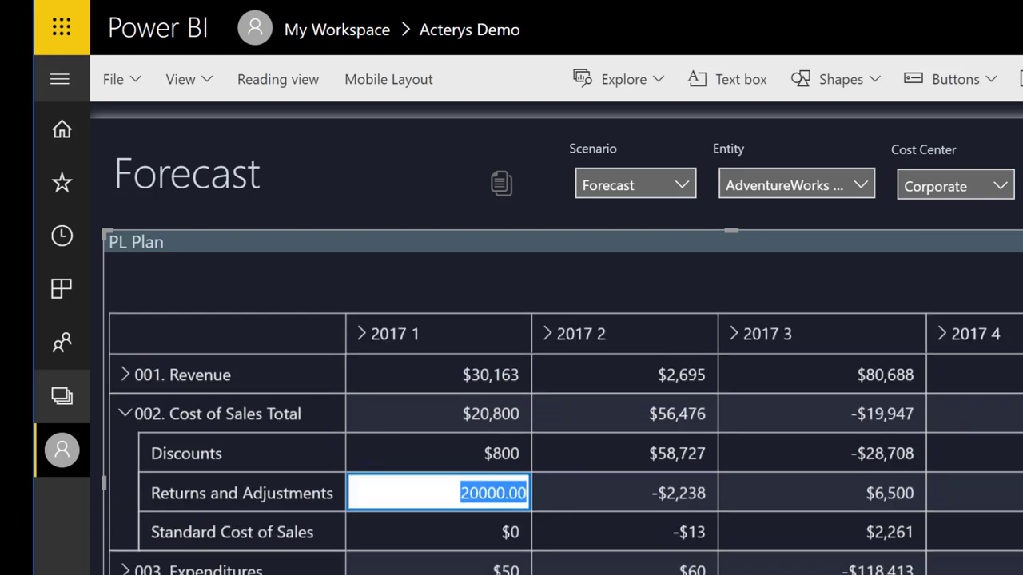
pyautogui.write('40000')
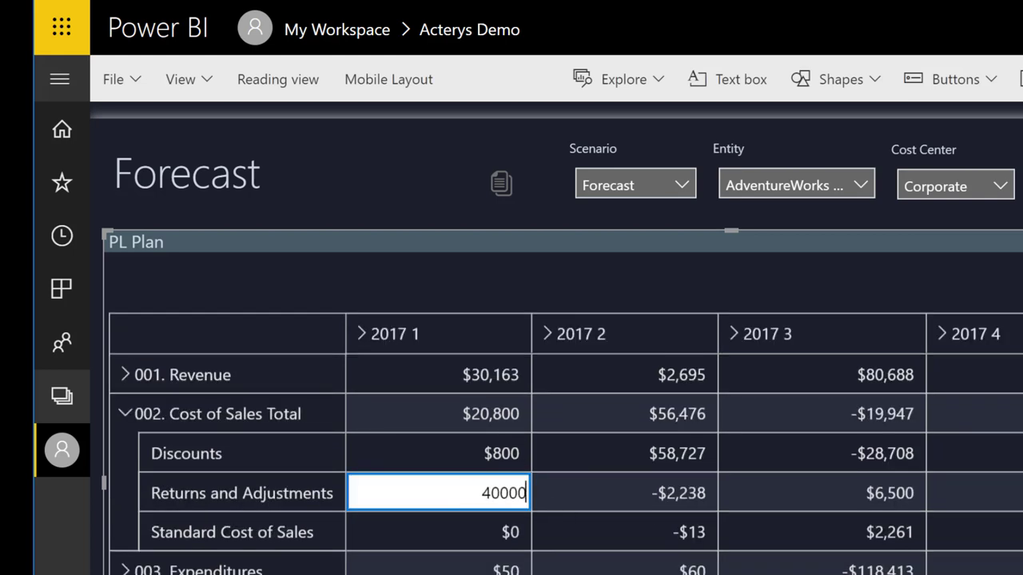
pyautogui.press('Return')
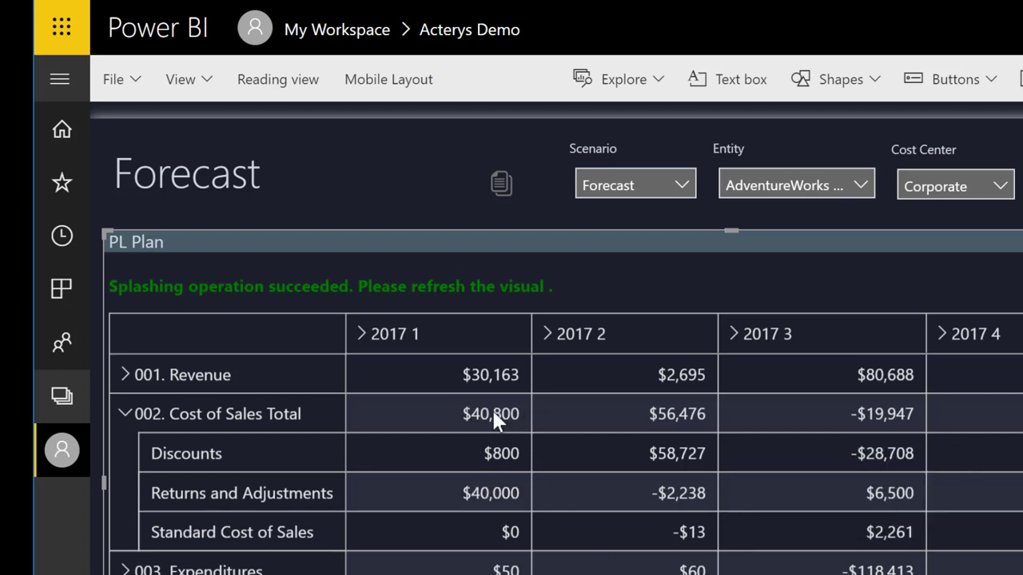
pyautogui.click(132, 420)
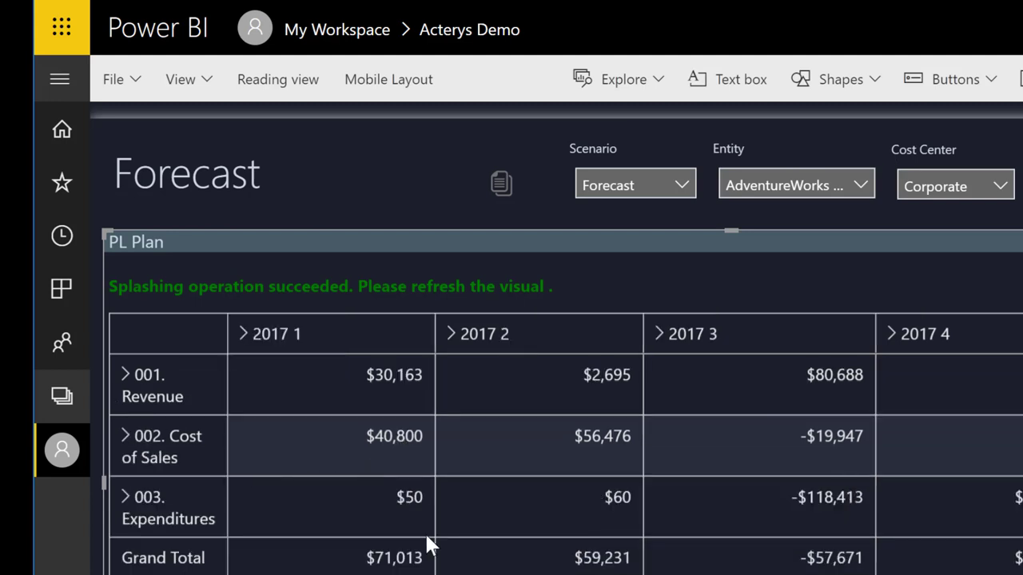
# Step: Splash 50000 into the 2017 1 Cost of Sales total and expand it to see the spread
pyautogui.click(406, 448)
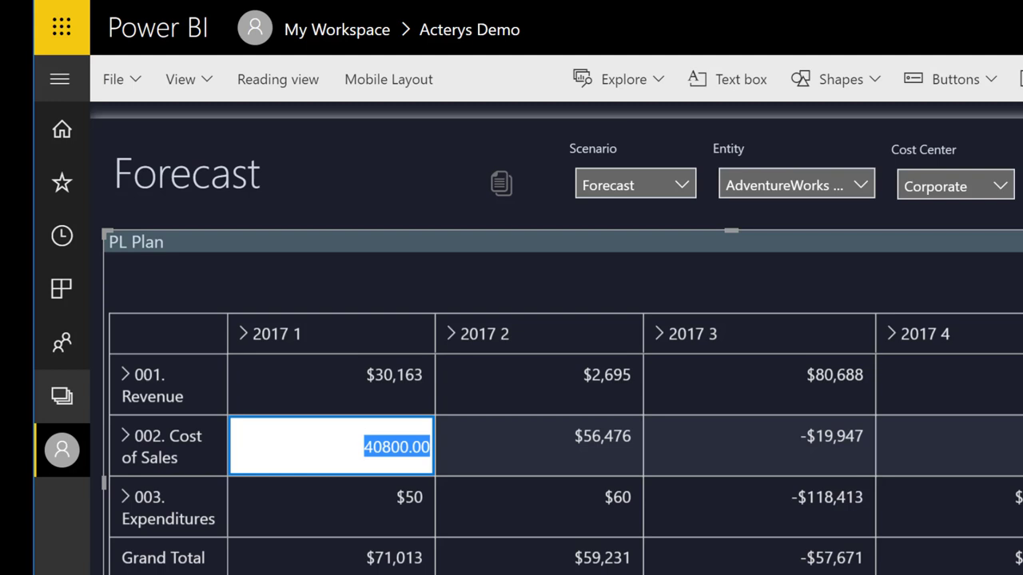
pyautogui.write('50000')
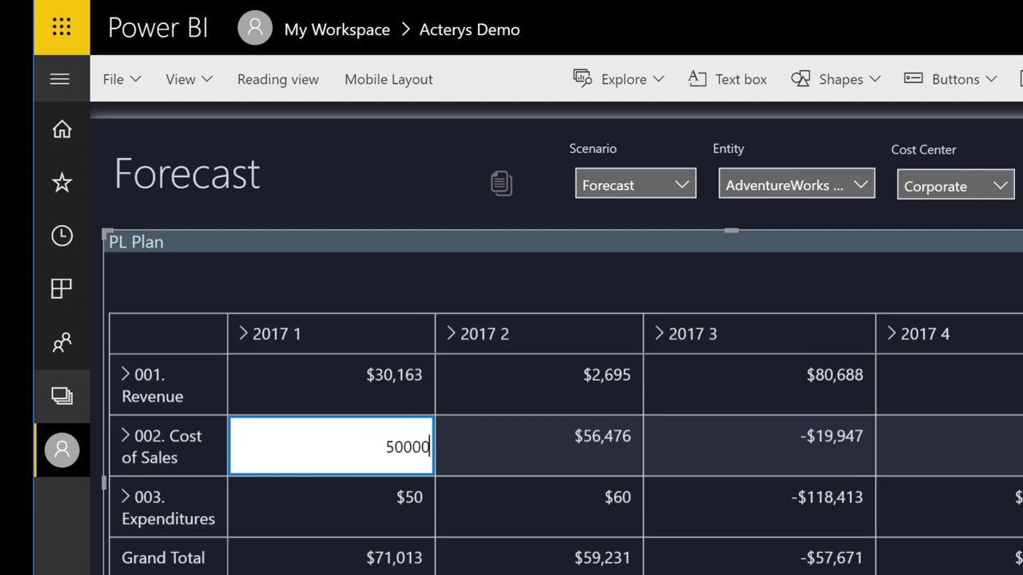
pyautogui.press('Return')
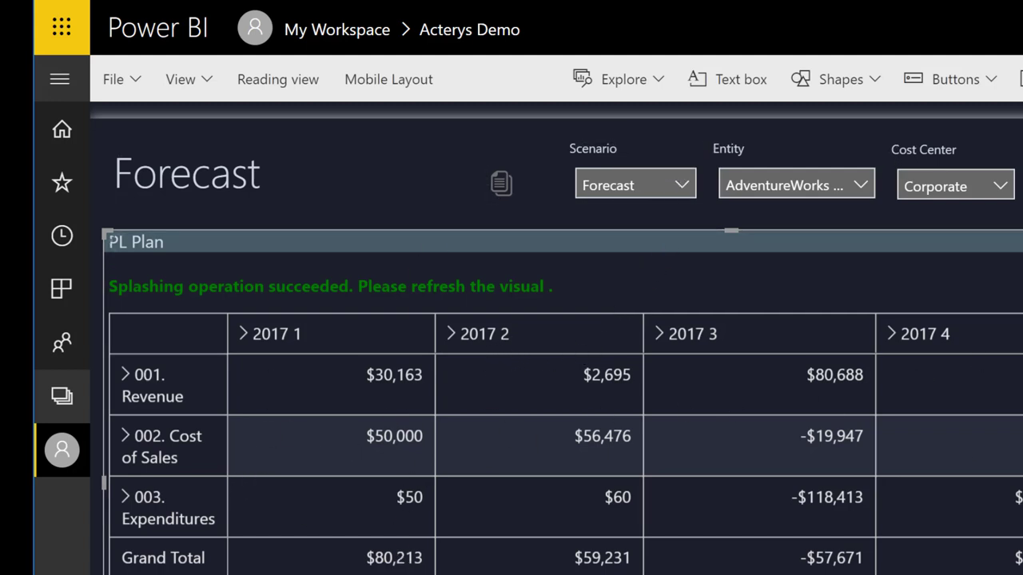
pyautogui.click(128, 384)
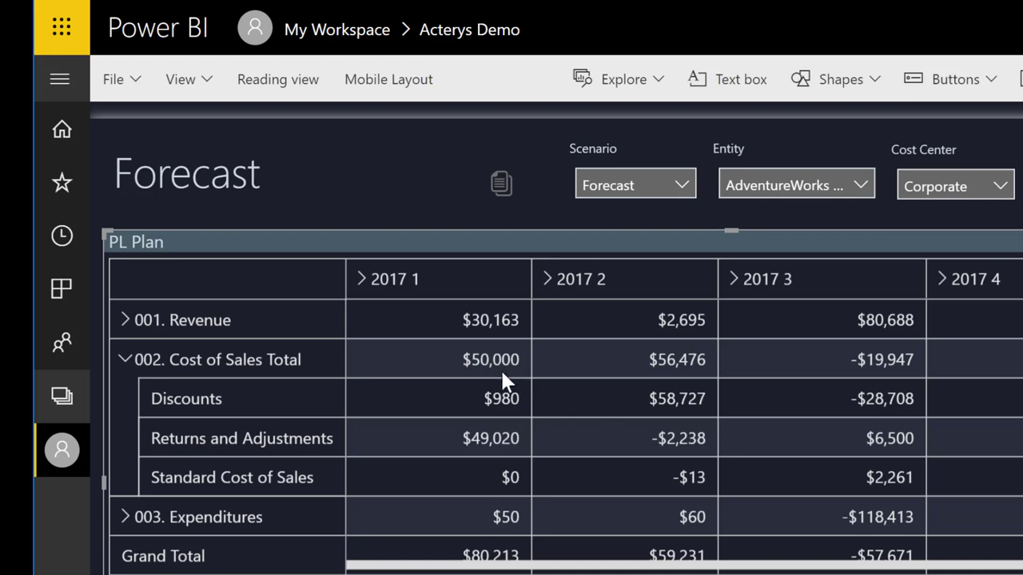
# Step: Enter i10% in the 2017 1 Returns and Adjustments cell, raising it to $53,922
pyautogui.doubleClick(491, 447)
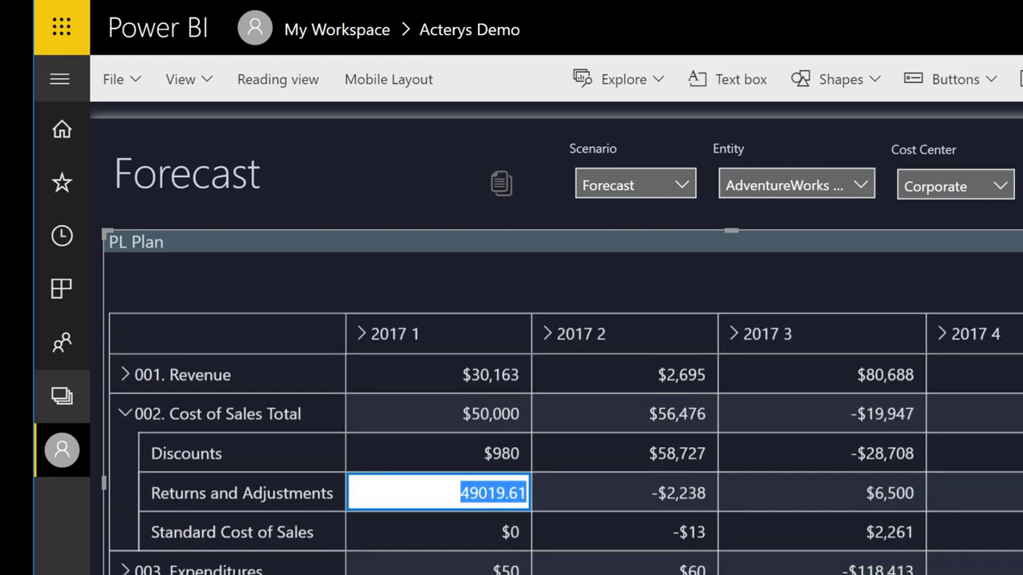
pyautogui.write('i10%')
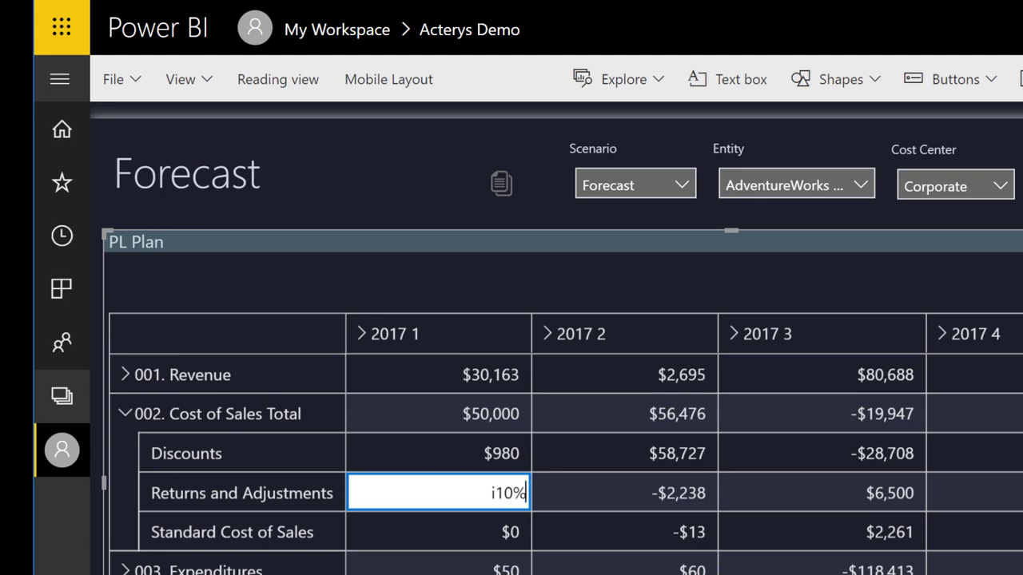
pyautogui.press('Return')
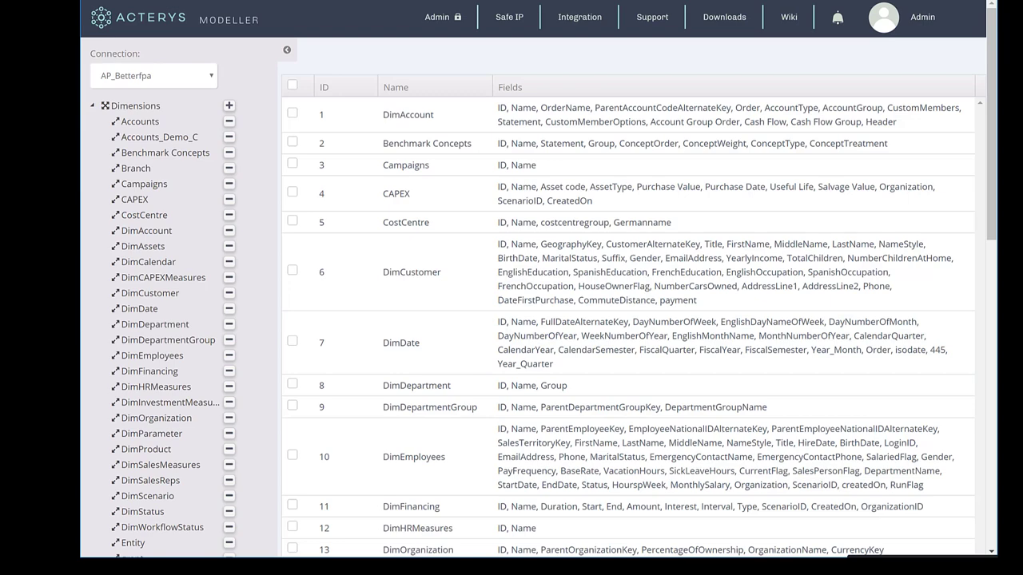
# Step: Open the Acterys write-back Log and scroll right to read the 53921.57 splash command
pyautogui.click(92, 106)
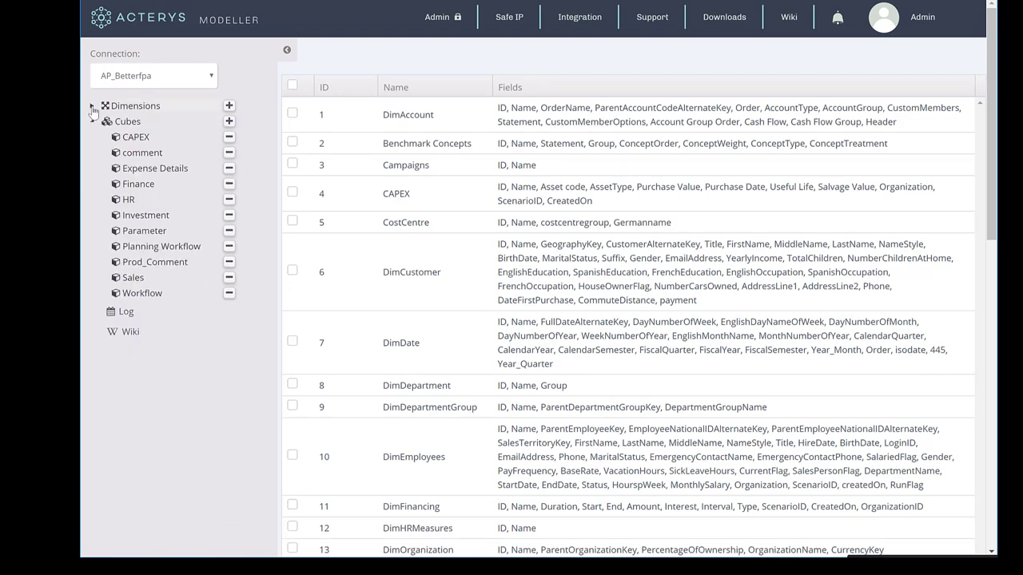
pyautogui.click(131, 313)
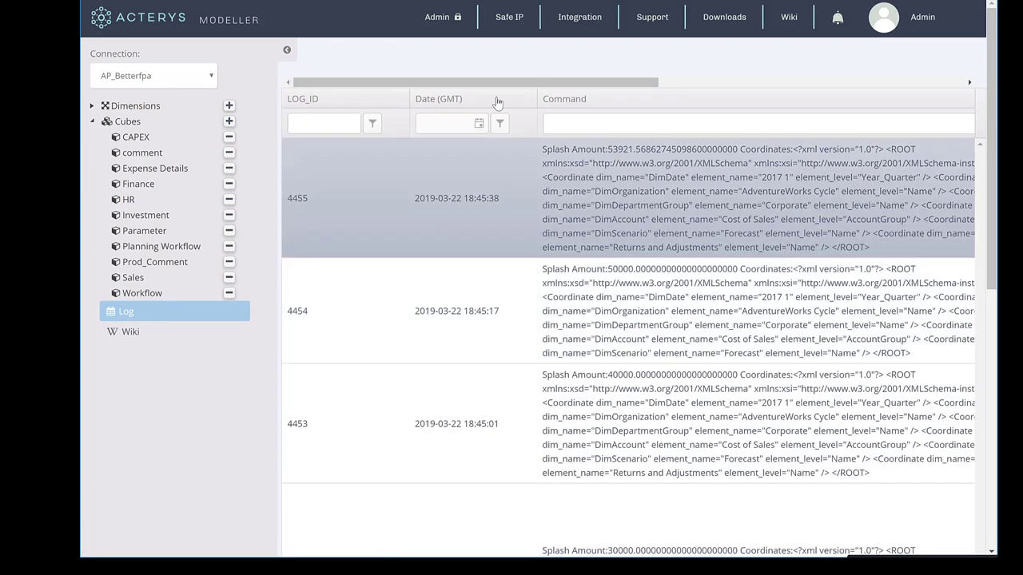
pyautogui.moveTo(496, 80); pyautogui.dragTo(762, 81)
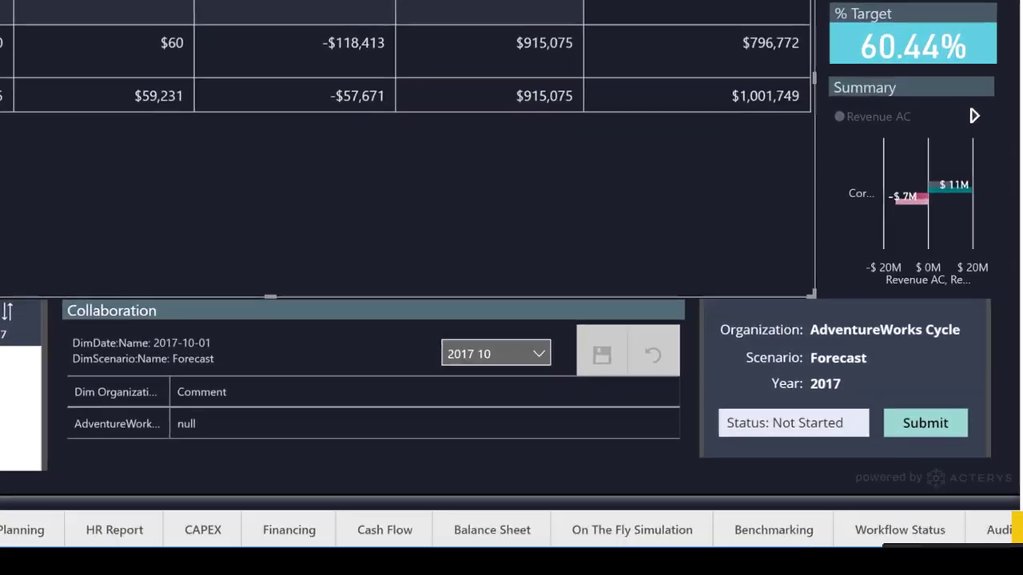
# Step: Type the AdventureWorks comment 'This is a comment with rich text'
pyautogui.click(234, 424)
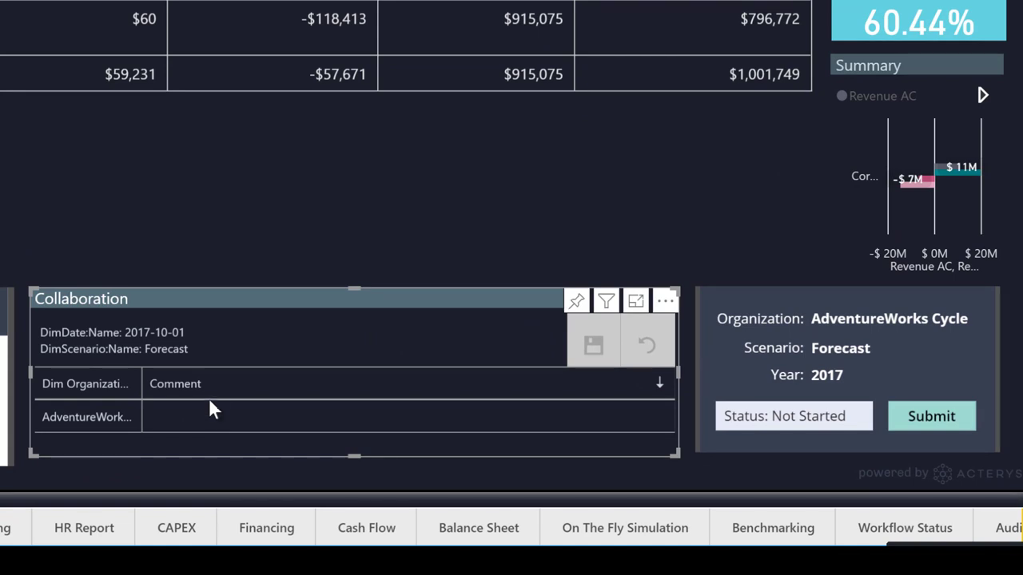
pyautogui.click(190, 425)
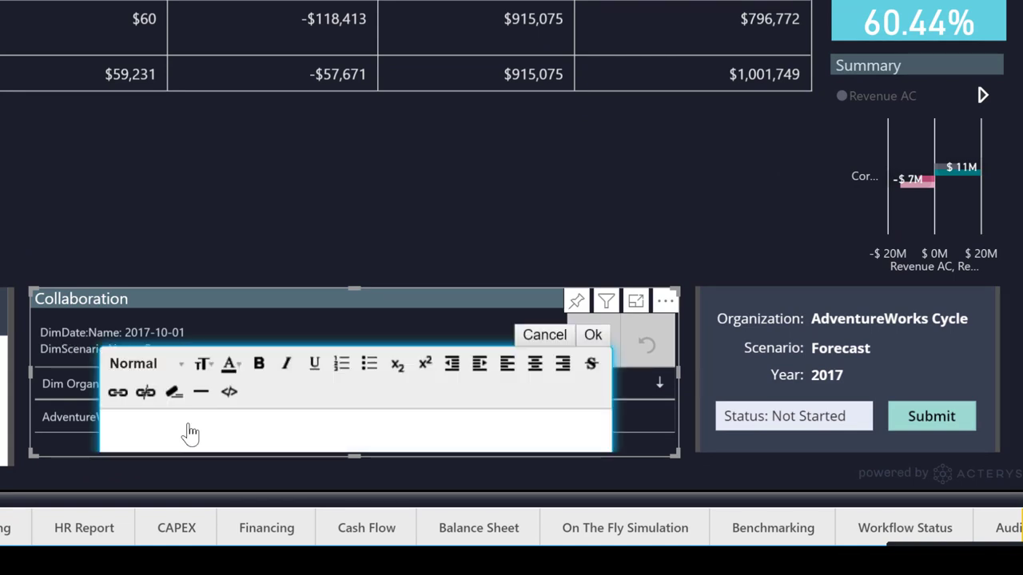
pyautogui.write('This is a comment wiht')
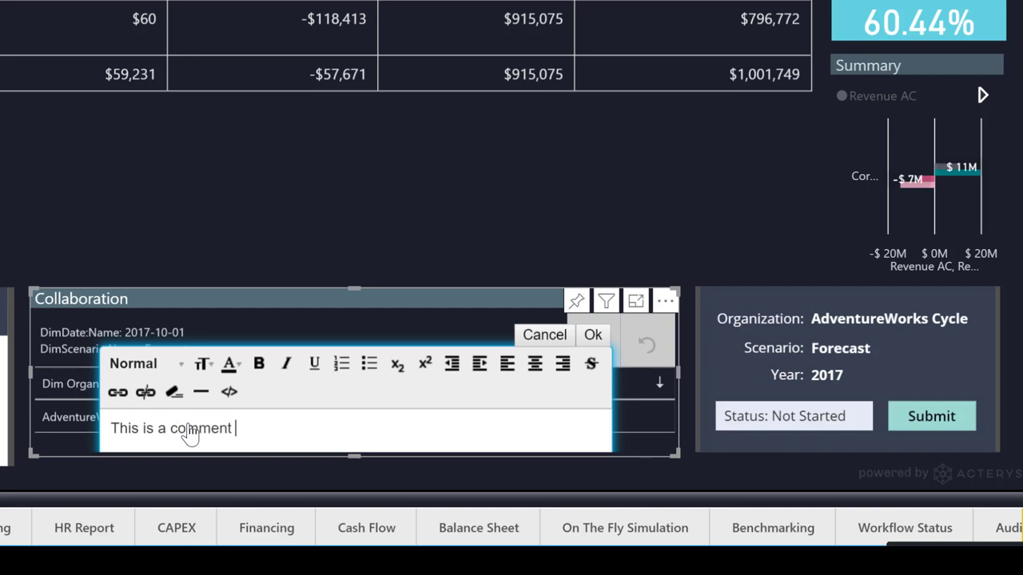
pyautogui.press('BackSpace')
pyautogui.press('BackSpace')
pyautogui.write('th rich text')
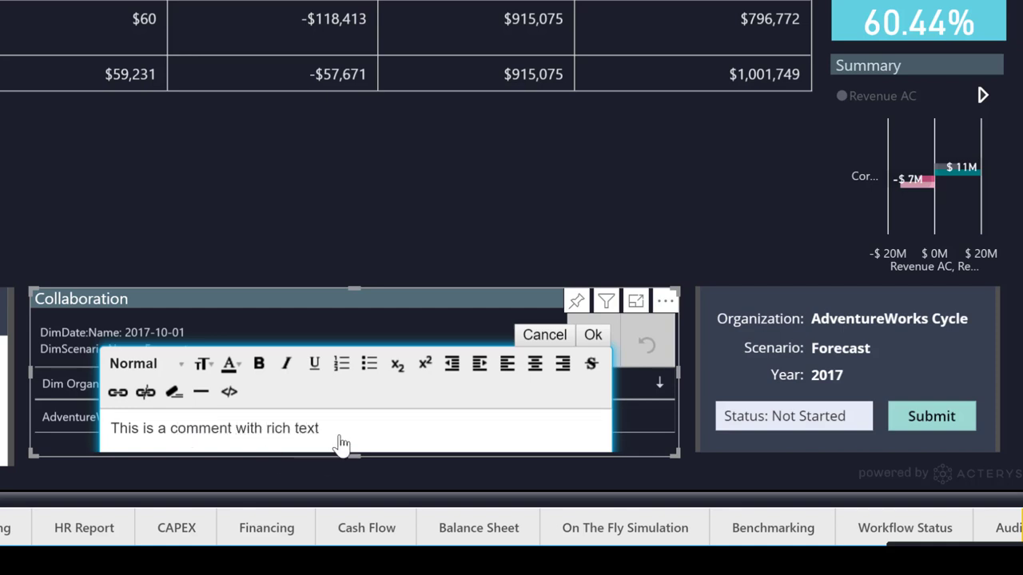
# Step: Make 'rich text' a larger font size and orange, then save the comment
pyautogui.moveTo(320, 429); pyautogui.dragTo(267, 428)
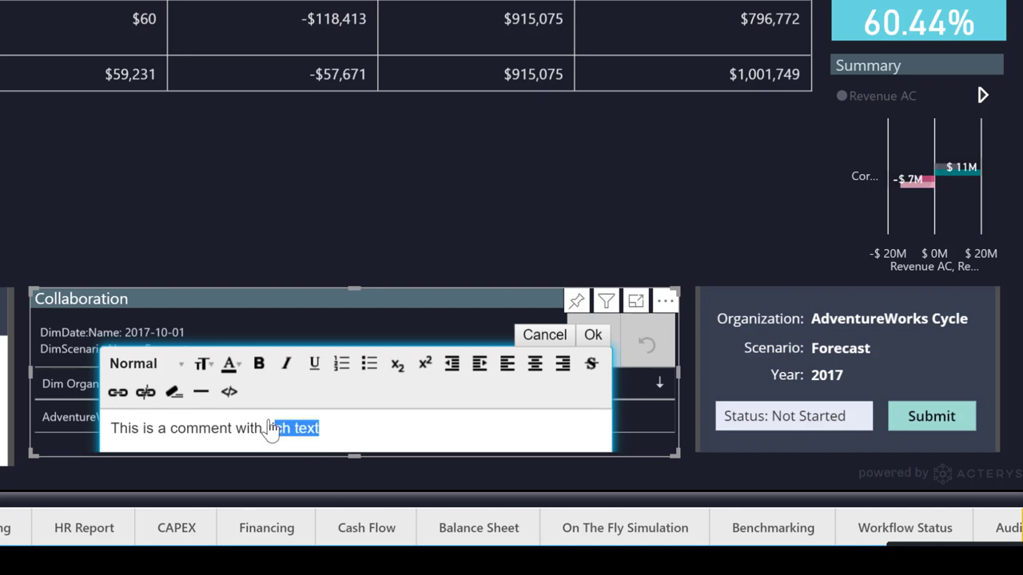
pyautogui.click(204, 364)
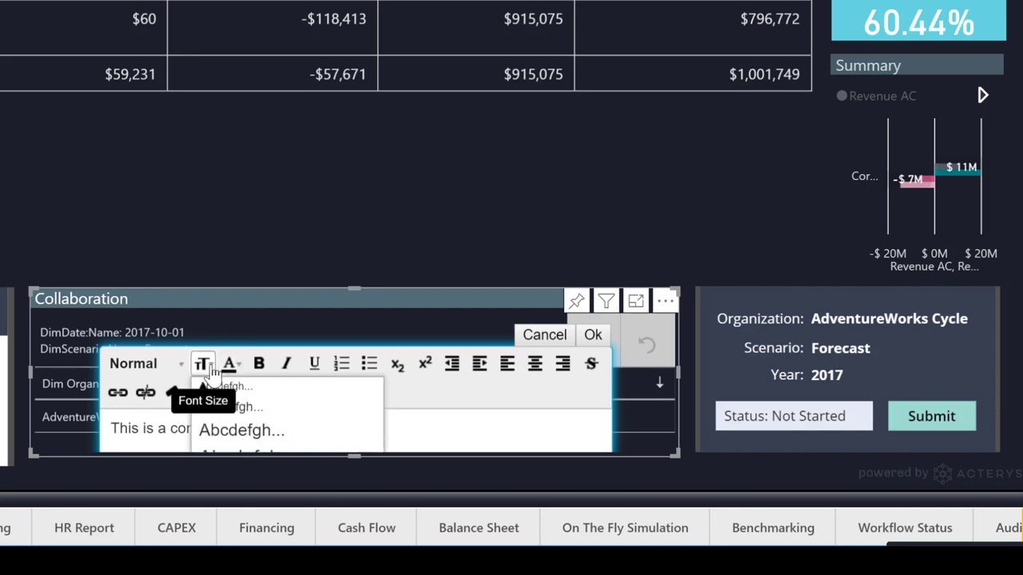
pyautogui.click(259, 431)
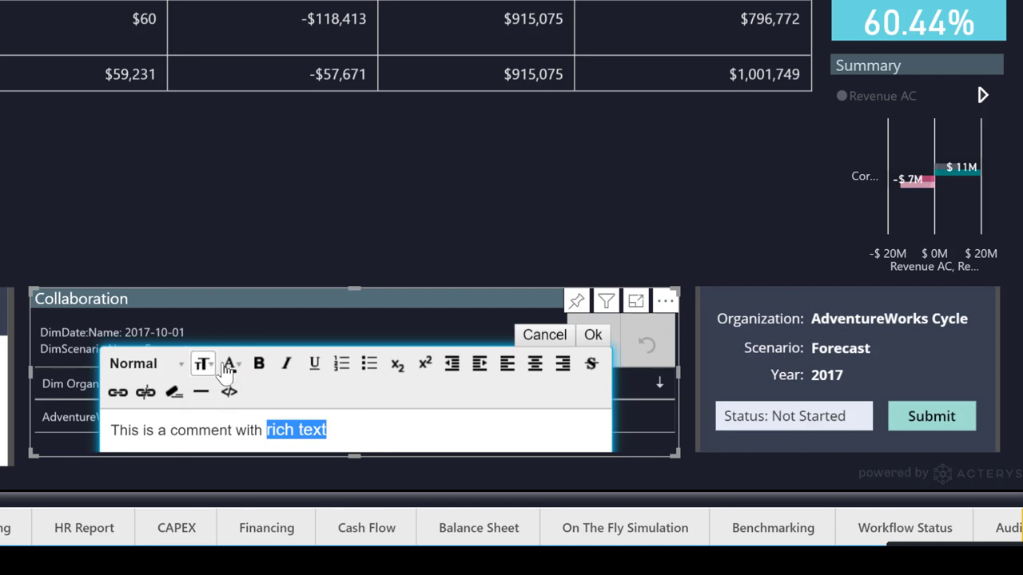
pyautogui.click(229, 364)
pyautogui.click(243, 421)
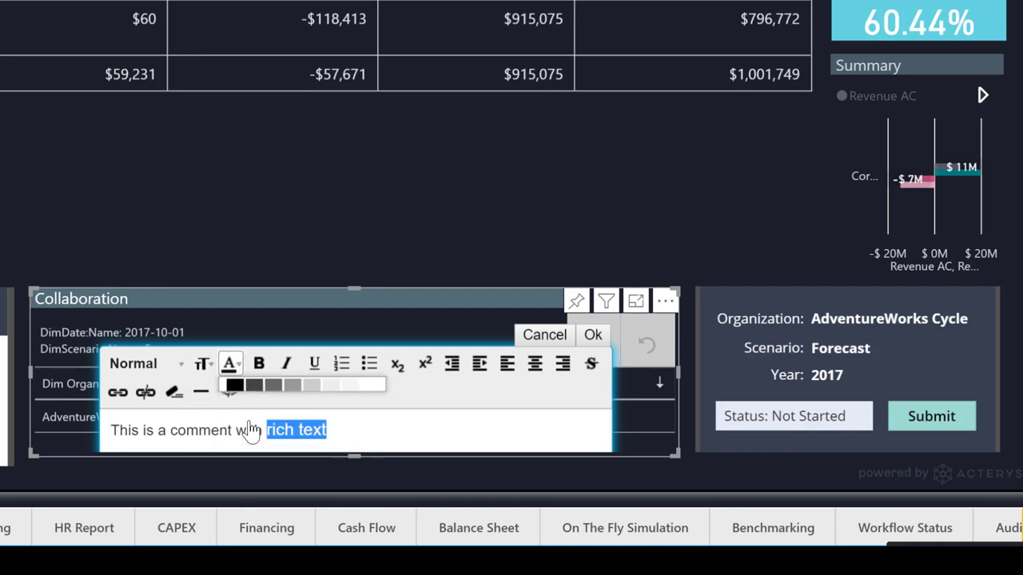
pyautogui.click(408, 445)
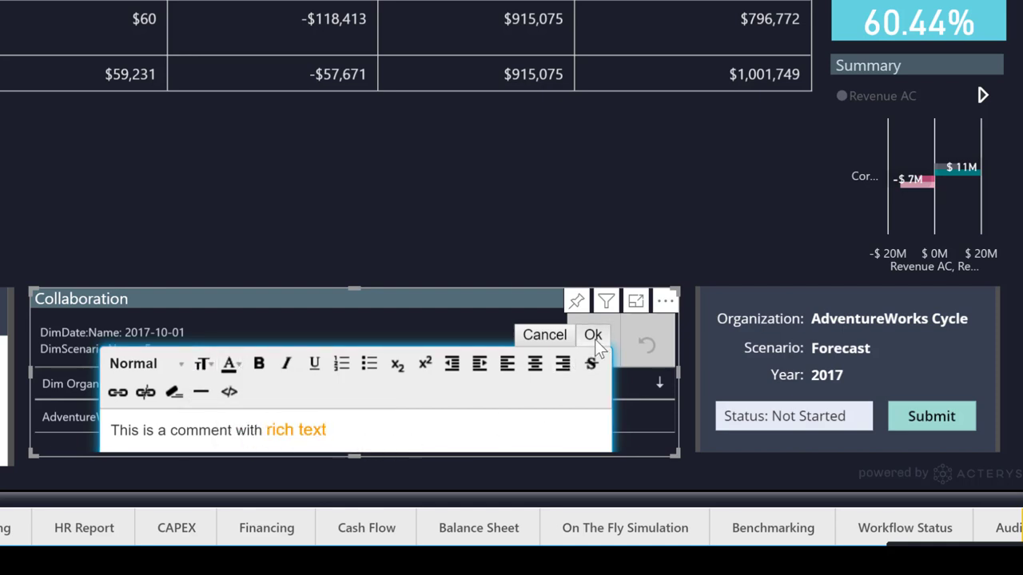
pyautogui.click(595, 335)
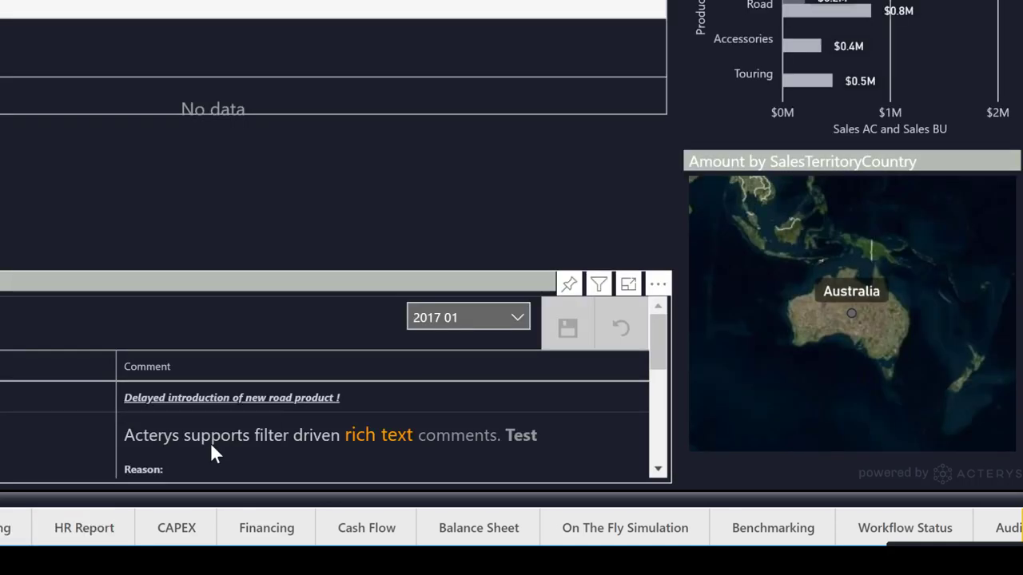
# Step: Set the second comment's type to Actual from the dropdown and confirm
pyautogui.click(211, 444)
pyautogui.click(224, 438)
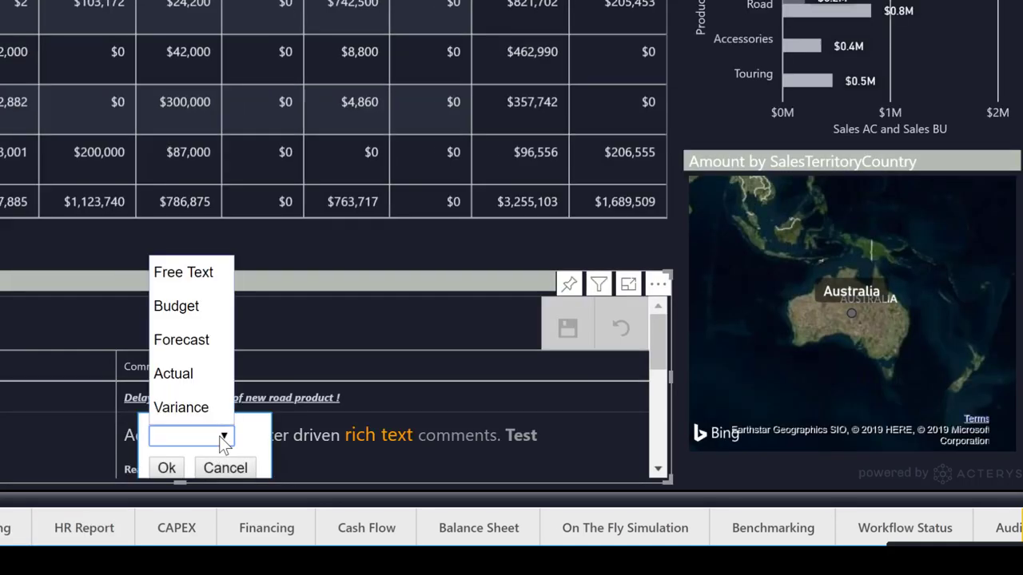
pyautogui.click(200, 374)
pyautogui.click(167, 469)
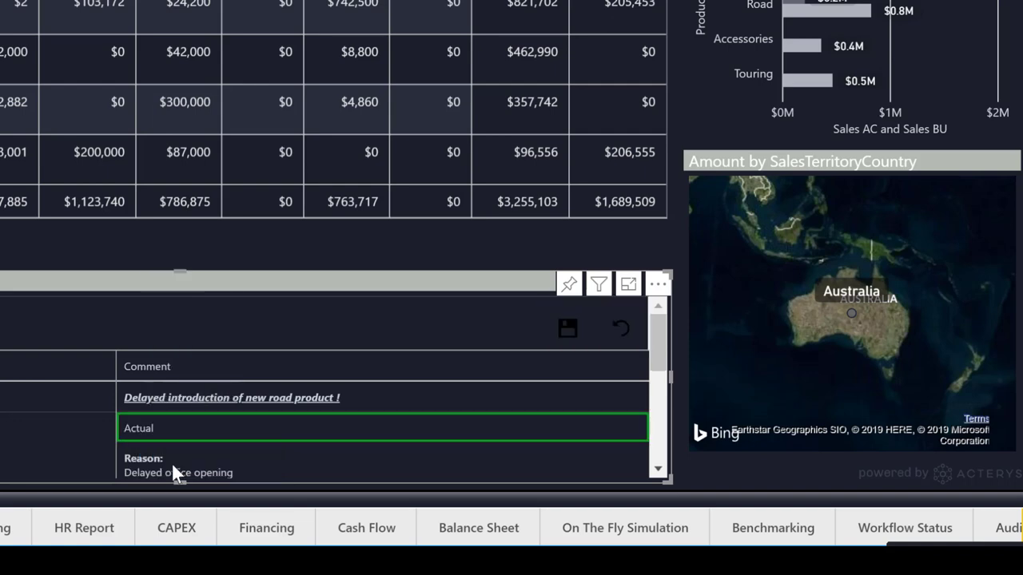